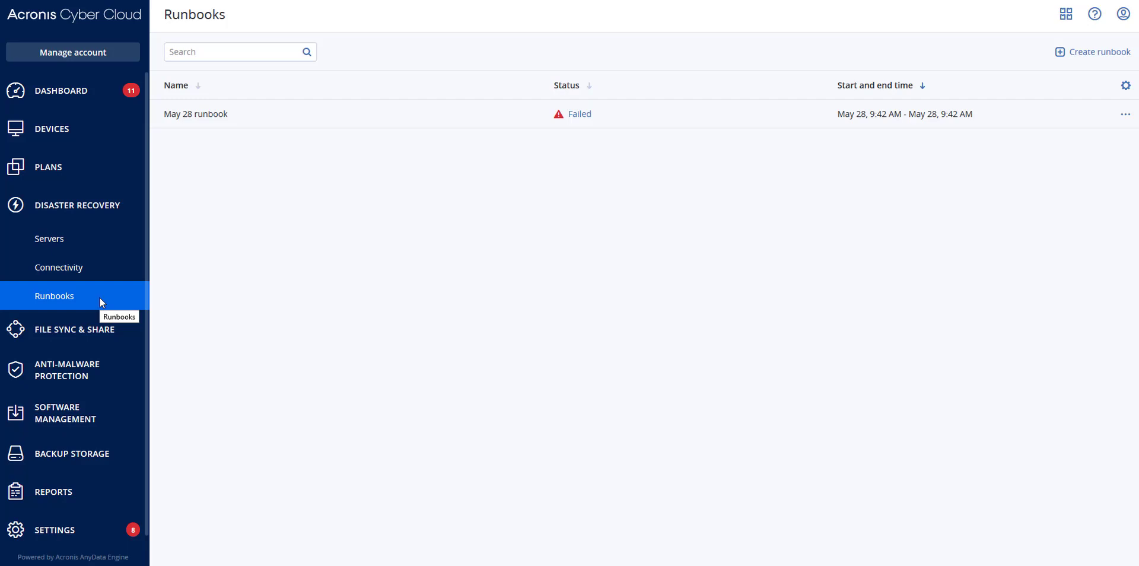
# Create a new runbook and name it "Video Runbook"
pyautogui.click(1082, 56)
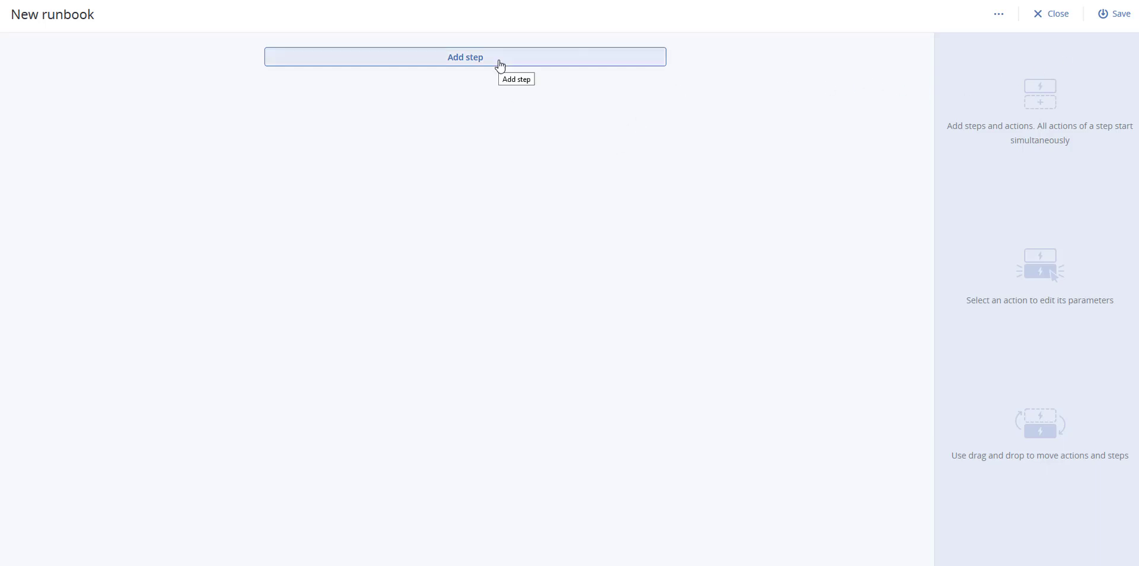
pyautogui.click(1000, 18)
pyautogui.click(973, 41)
pyautogui.tripleClick(503, 230)
pyautogui.write('Video Runbook')
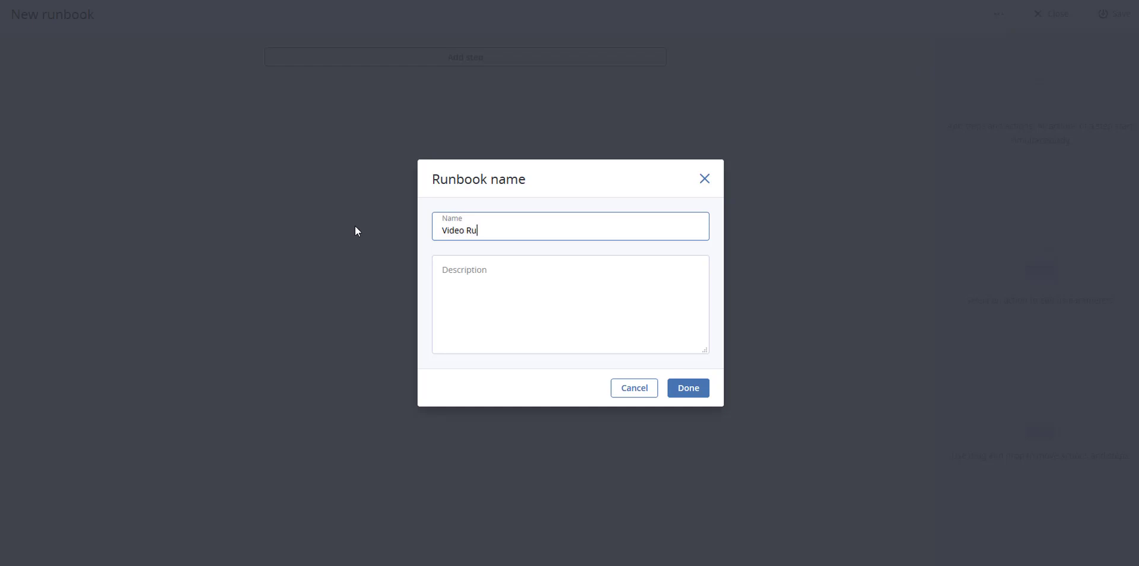
pyautogui.click(689, 389)
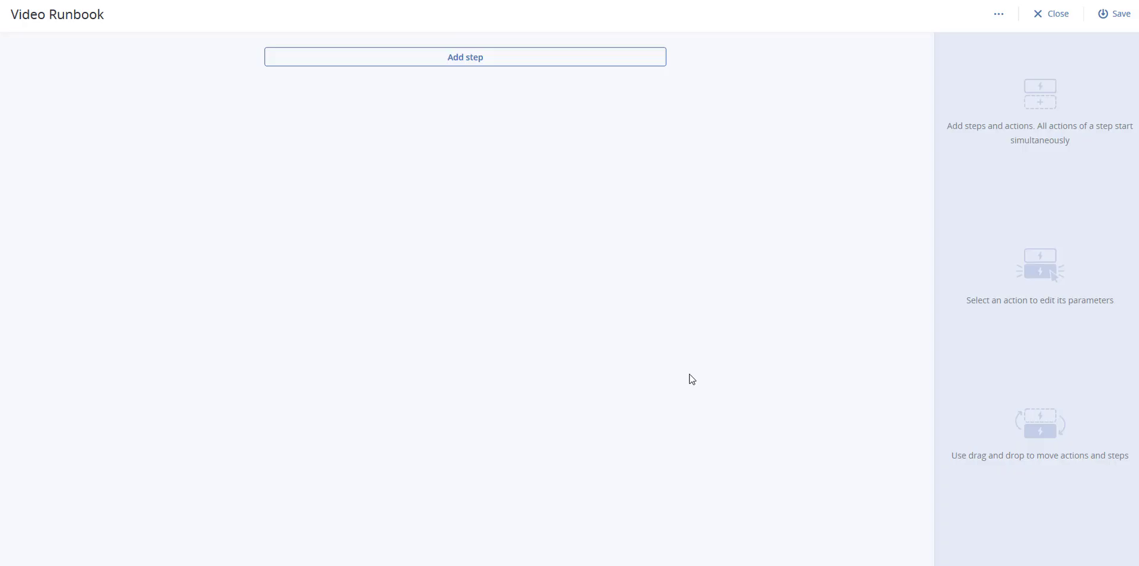
# Add a first step to the runbook with a Failover server action for TR-ACE-W10.acedemo.lab - recovery
pyautogui.click(483, 60)
pyautogui.click(565, 82)
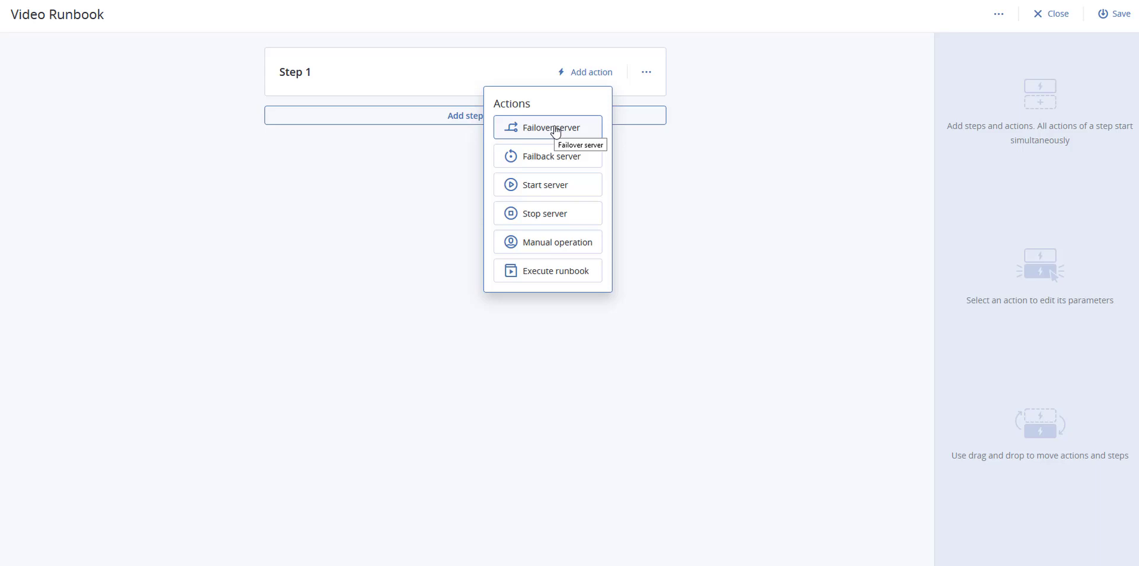
pyautogui.click(555, 130)
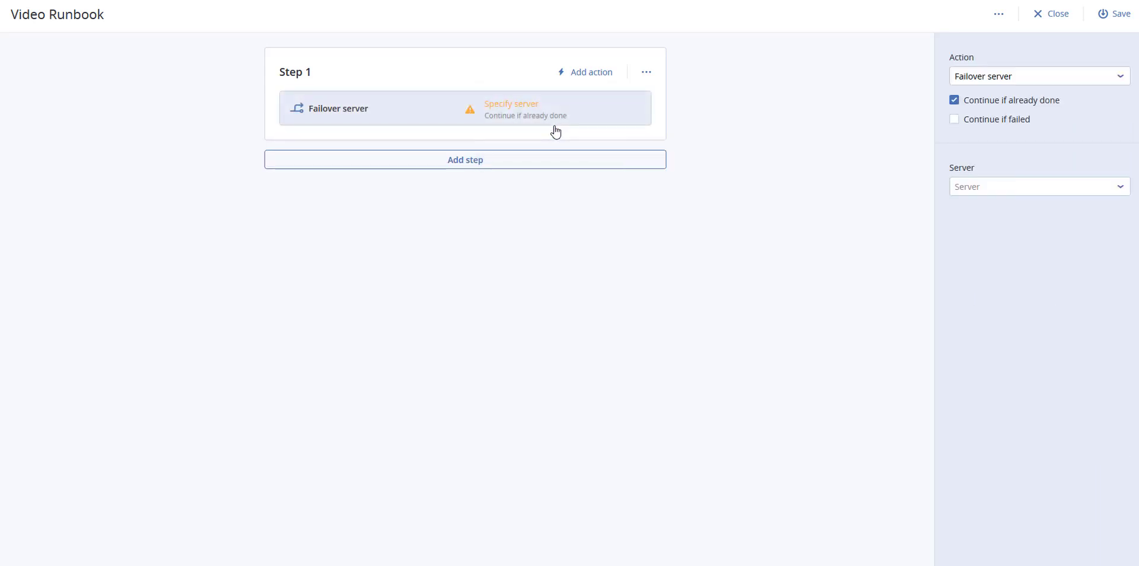
pyautogui.click(526, 109)
pyautogui.click(527, 112)
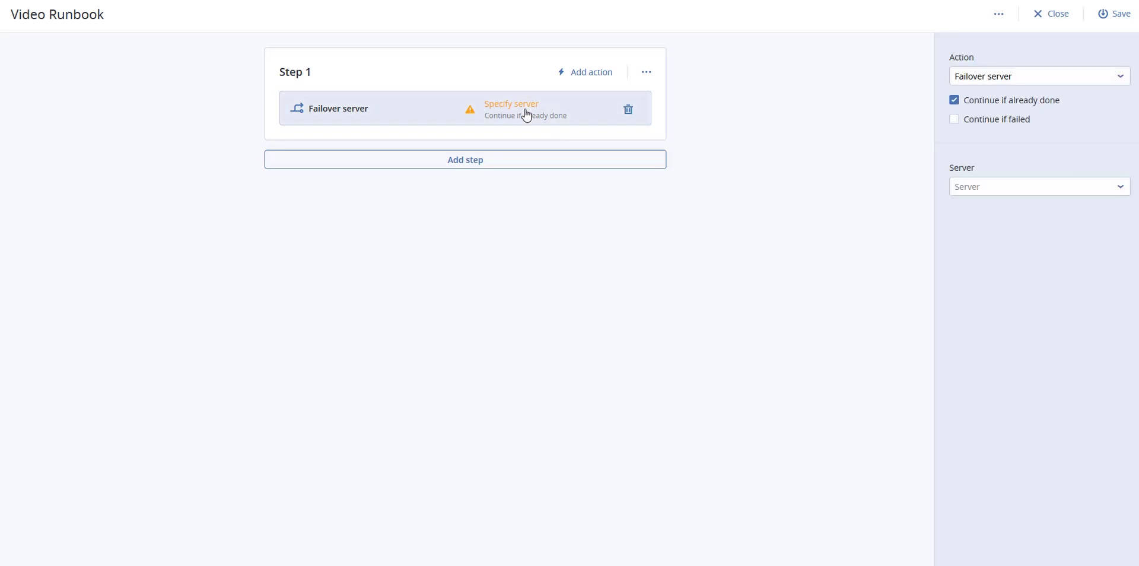
pyautogui.click(986, 188)
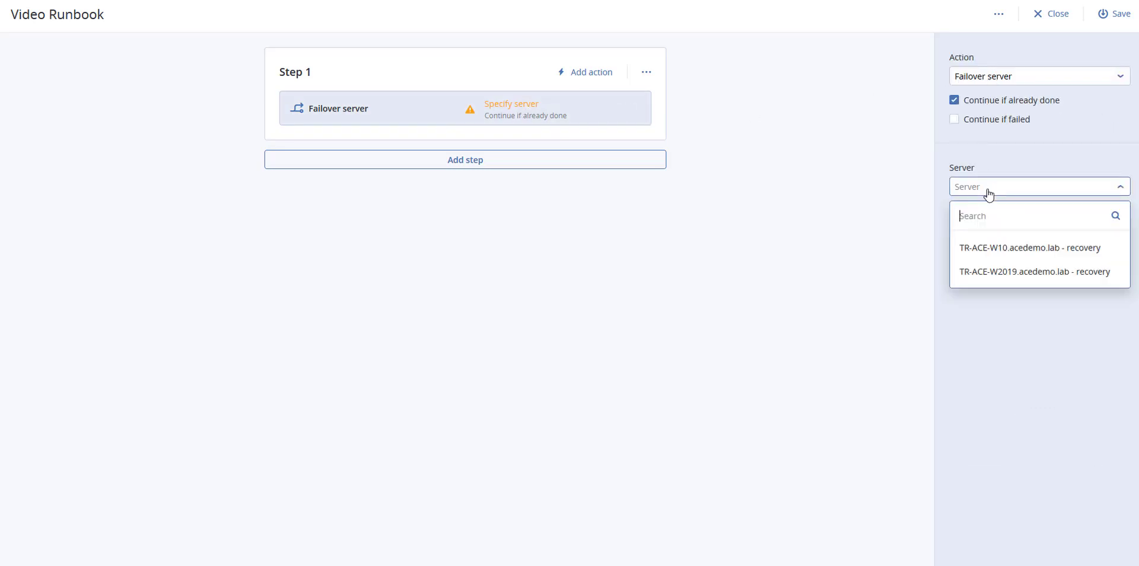
pyautogui.click(1002, 251)
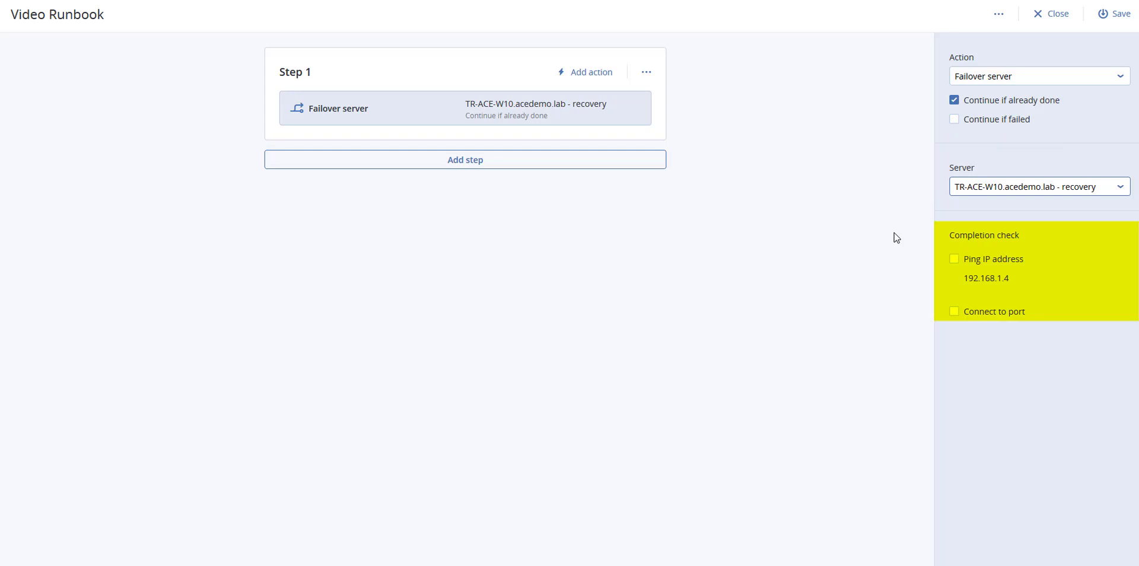
# Change the first step's action to Start server for TR-ACE-W10.acedemo.lab - recovery, and enable the Ping IP address and Connect to port completion checks
pyautogui.click(991, 76)
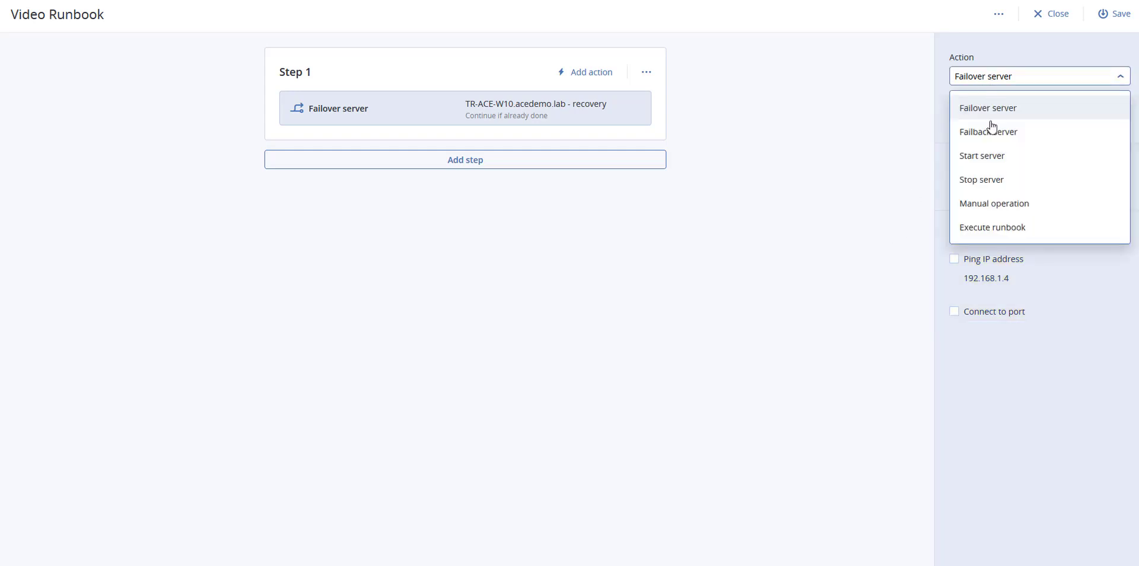
pyautogui.click(983, 156)
pyautogui.click(982, 271)
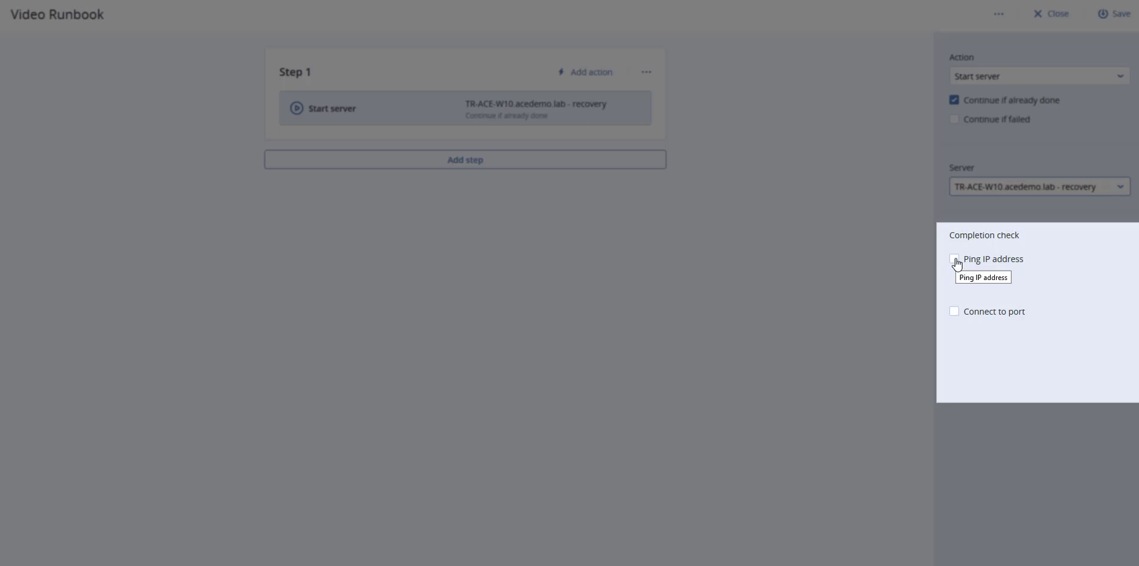
pyautogui.click(954, 259)
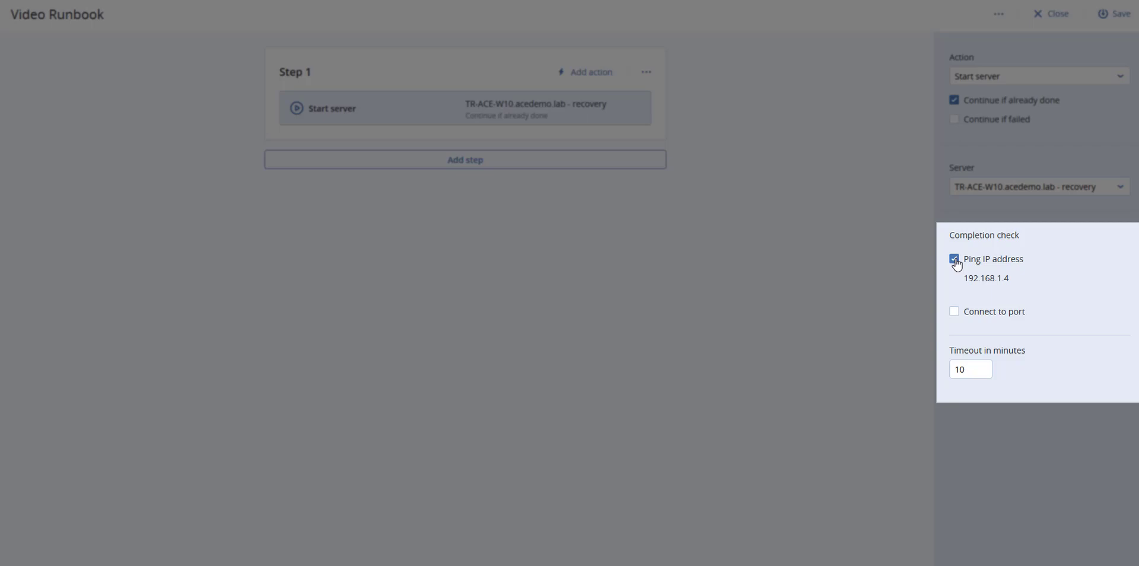
pyautogui.click(953, 312)
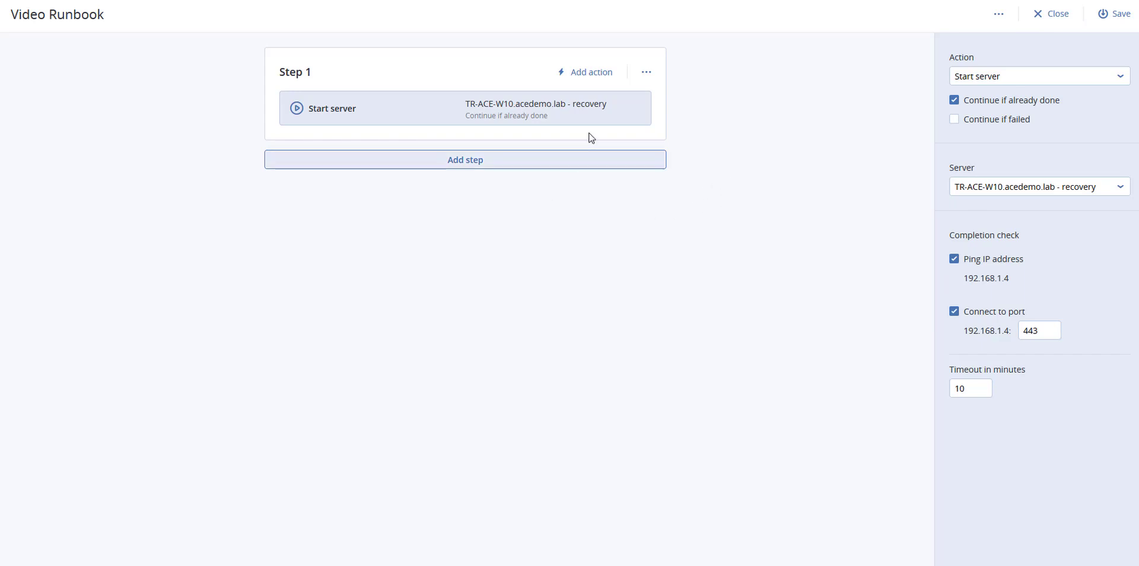
# Give Step 1 the description "start server"
pyautogui.click(647, 72)
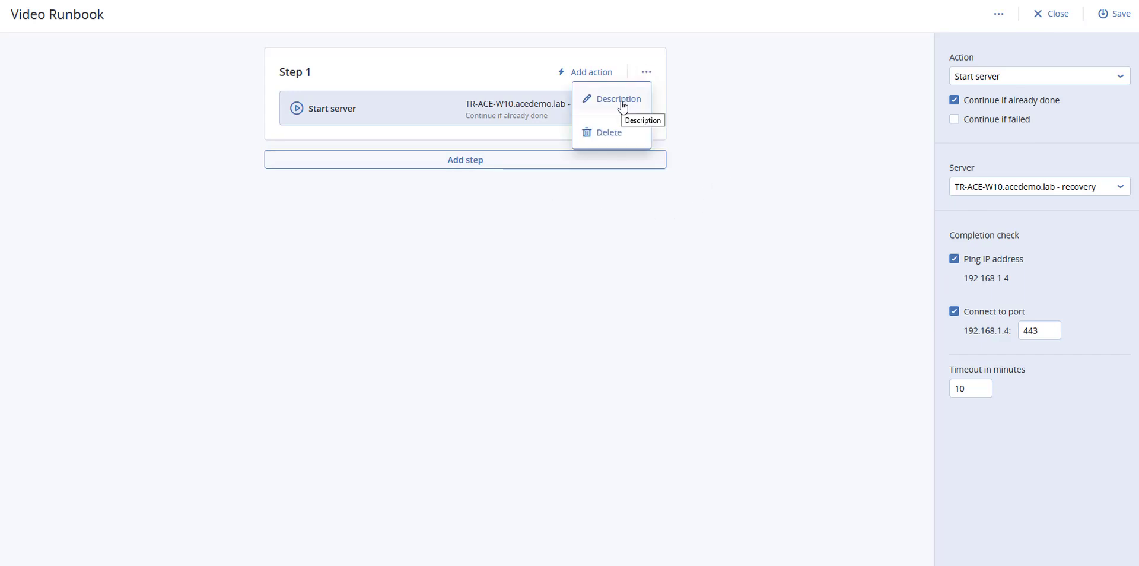
pyautogui.click(622, 108)
pyautogui.write('start server')
pyautogui.click(645, 73)
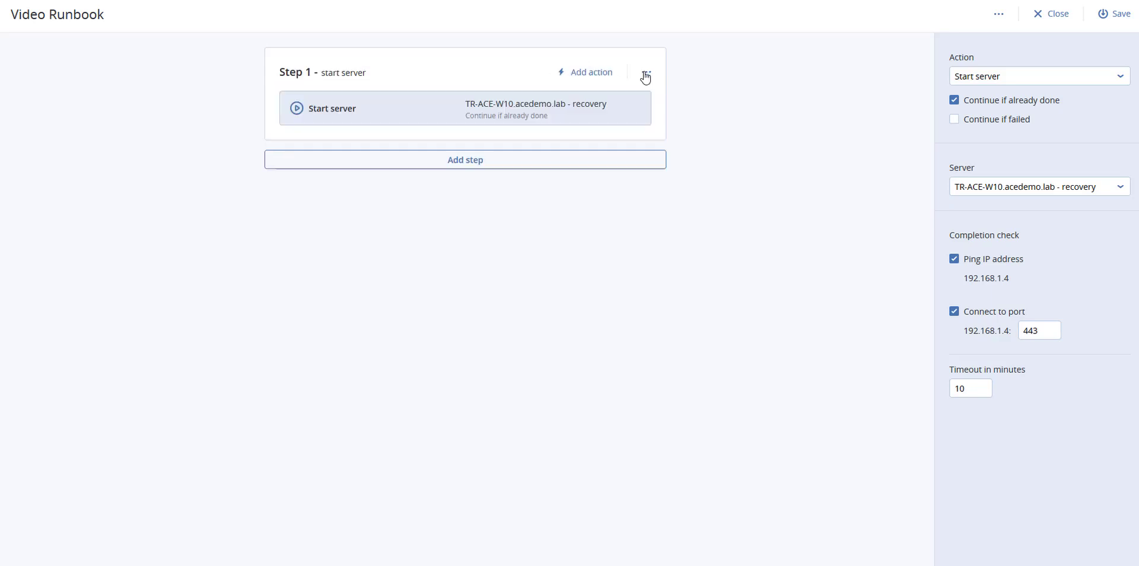
# Add a second step with a Stop server action for Cloud Clouster Node 2
pyautogui.click(490, 169)
pyautogui.click(575, 210)
pyautogui.click(543, 345)
pyautogui.click(533, 240)
pyautogui.click(1009, 186)
pyautogui.click(984, 246)
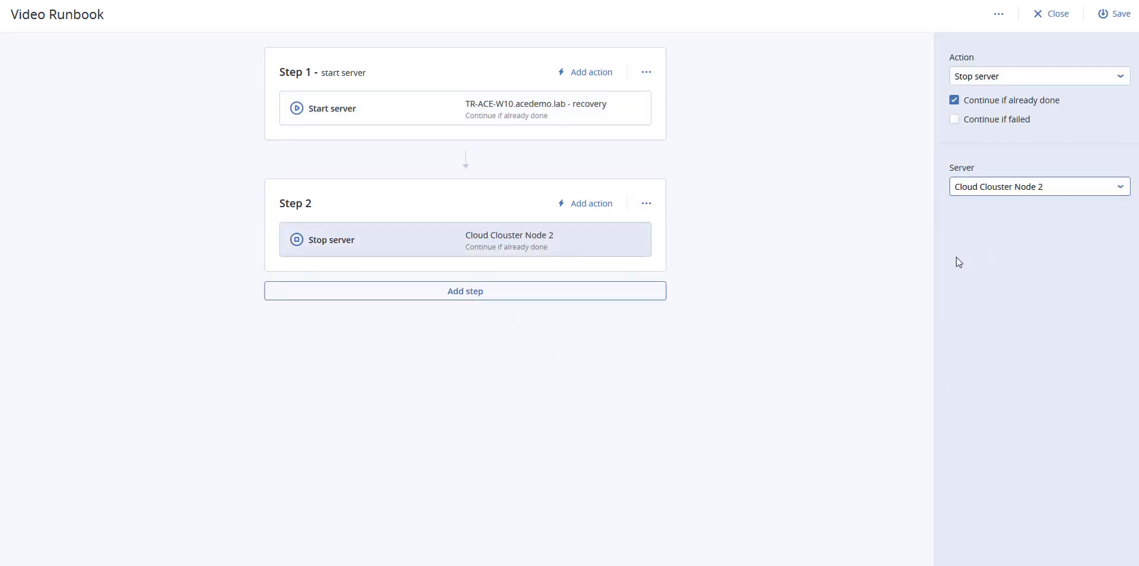
# Add a third step with a Failback server action for TR-ACE-W10.acedemo.lab - recovery
pyautogui.click(521, 292)
pyautogui.click(585, 336)
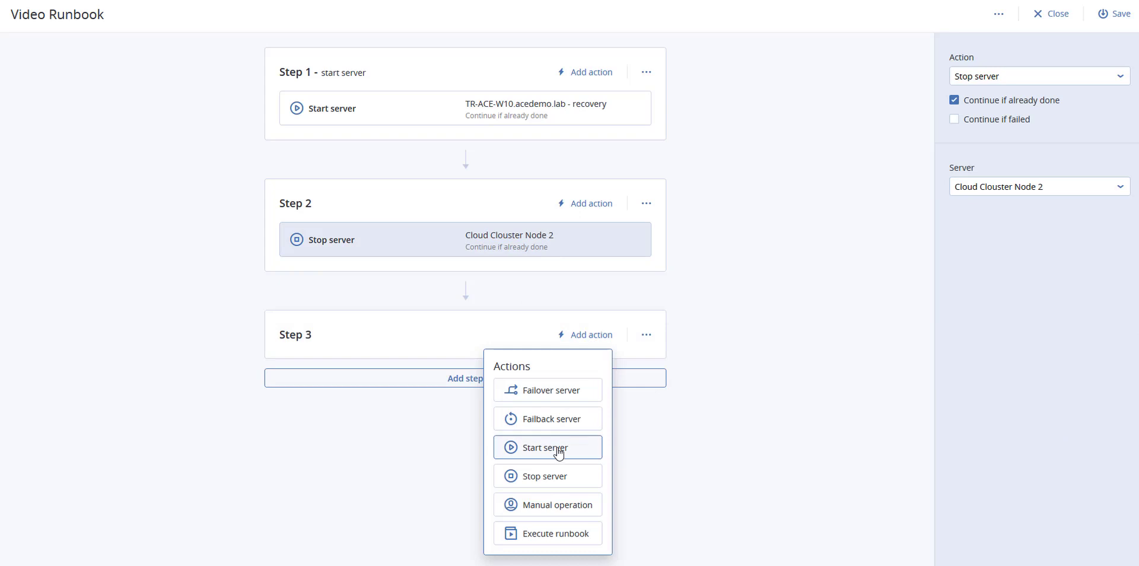
pyautogui.click(558, 422)
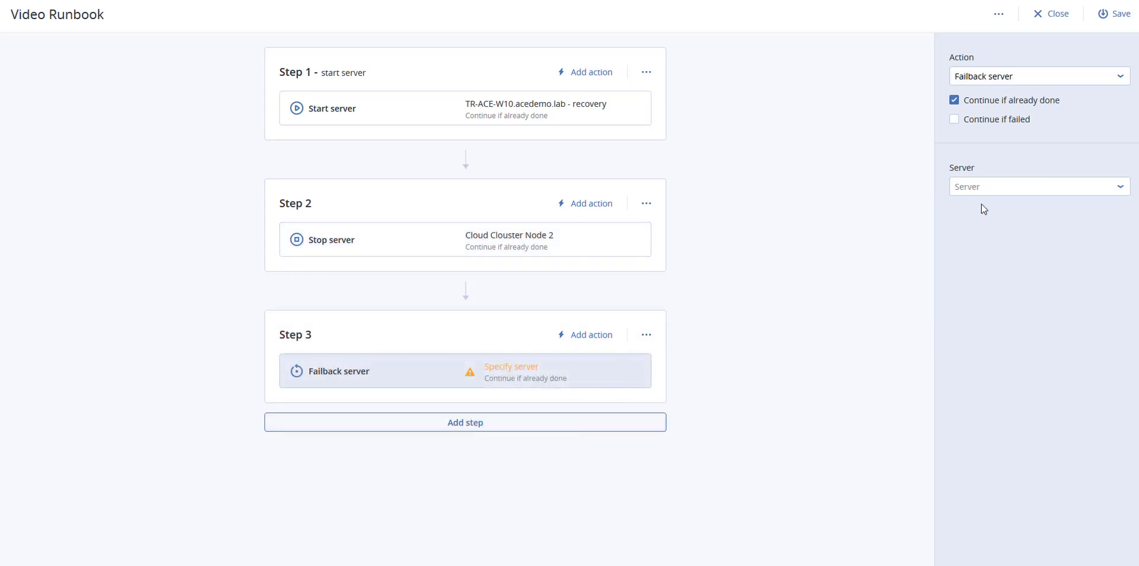
pyautogui.click(984, 186)
pyautogui.click(992, 257)
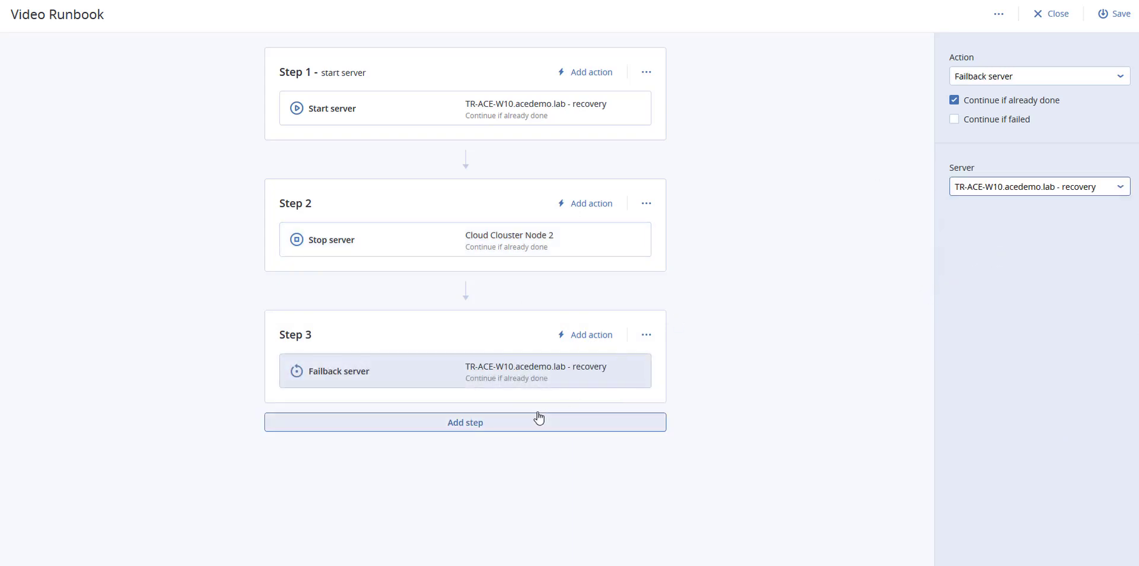
# Move the Failback server step ahead of the Stop server step and save the runbook
pyautogui.moveTo(493, 324); pyautogui.dragTo(497, 119)
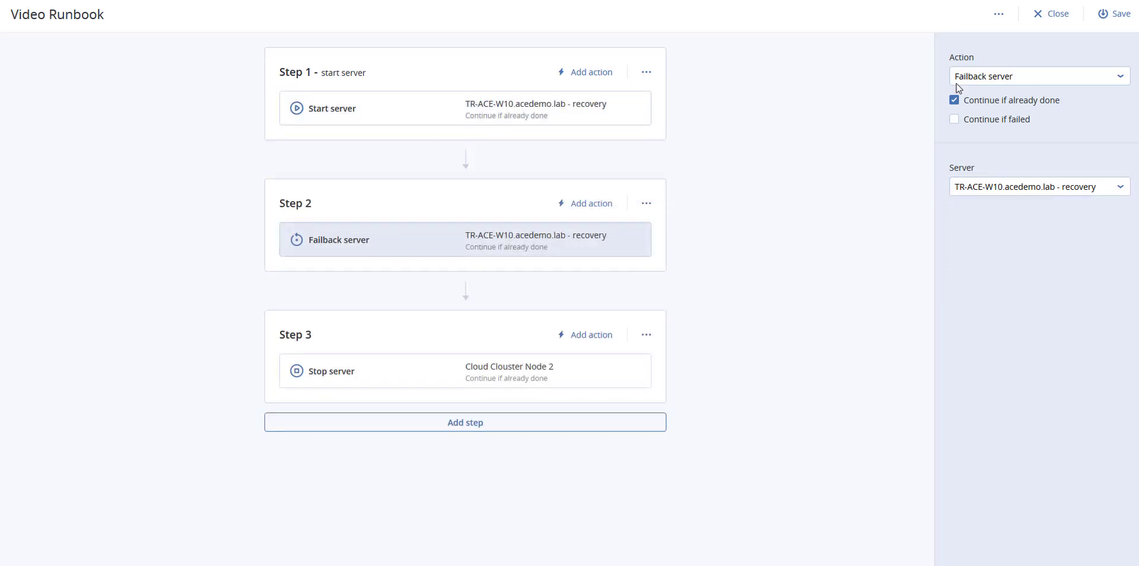
pyautogui.click(1111, 16)
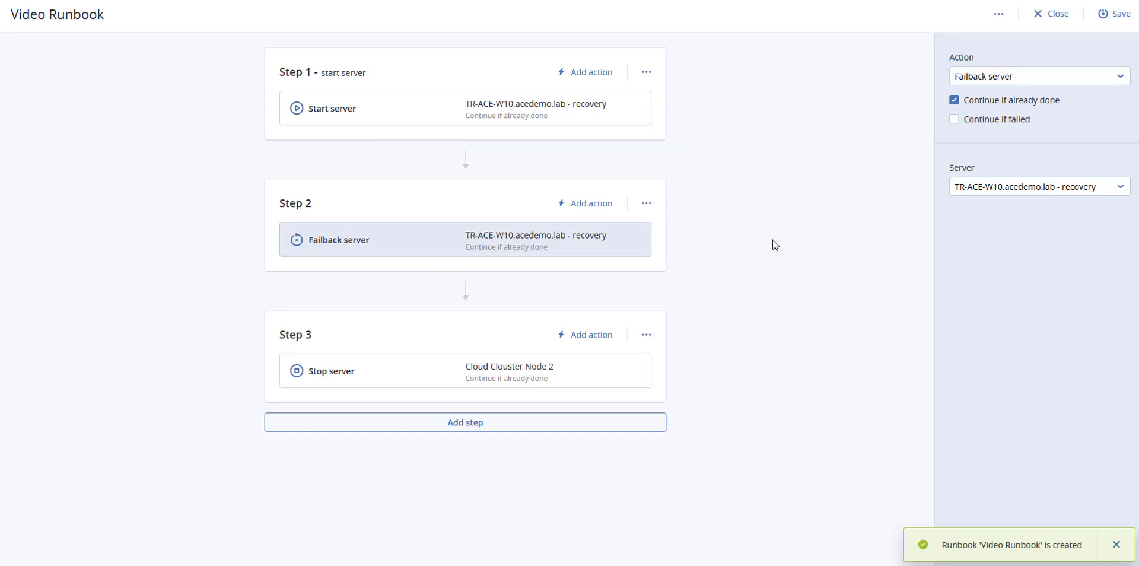